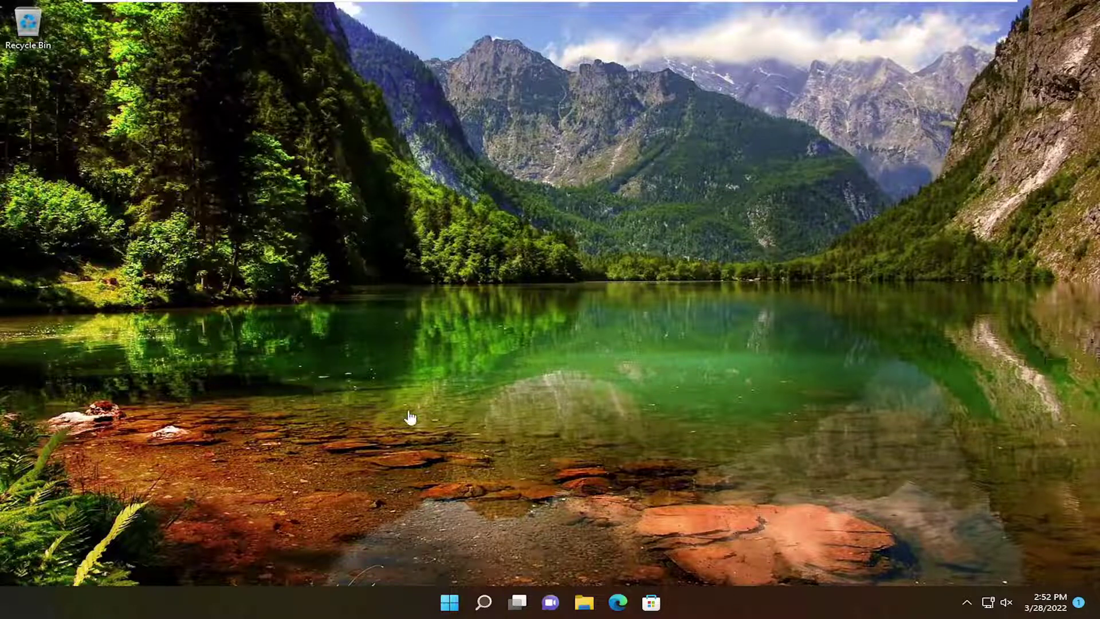
# Step: Search for regedit and launch Registry Editor, approving the administrator access prompt
pyautogui.click(485, 606)
pyautogui.write('regedit')
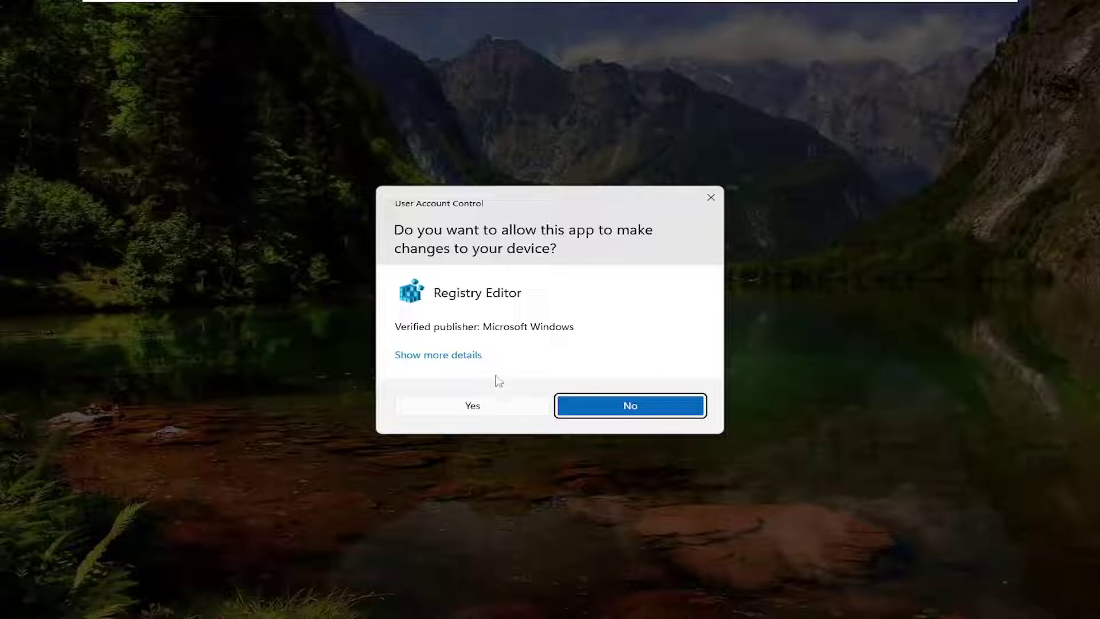
pyautogui.click(504, 410)
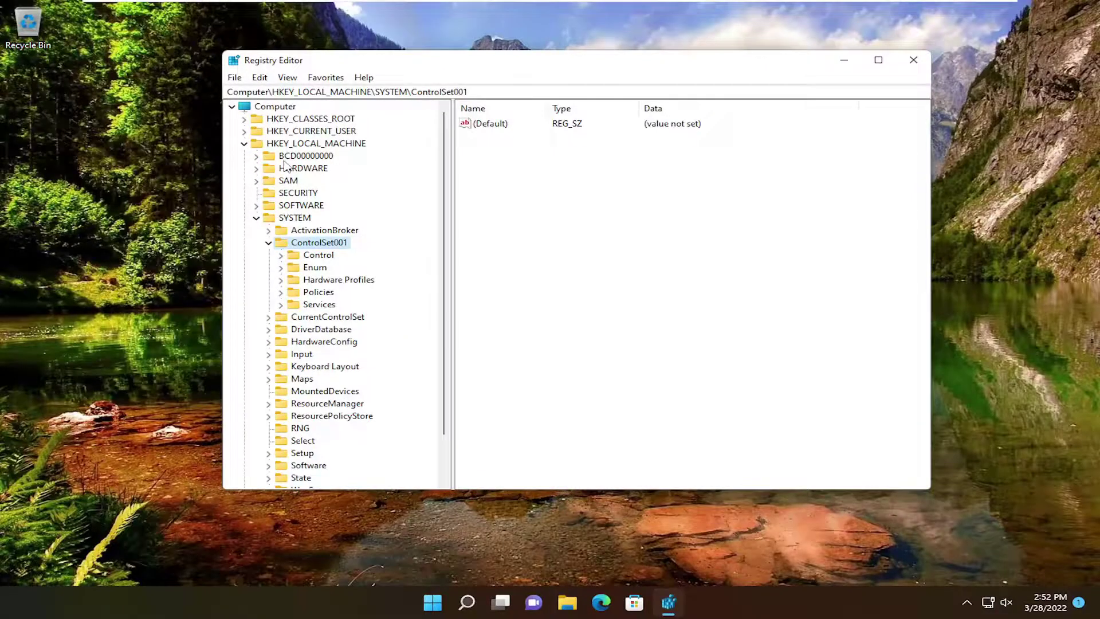
# Step: Collapse SYSTEM and HKEY_LOCAL_MACHINE back to the Computer root
pyautogui.click(256, 218)
pyautogui.click(244, 143)
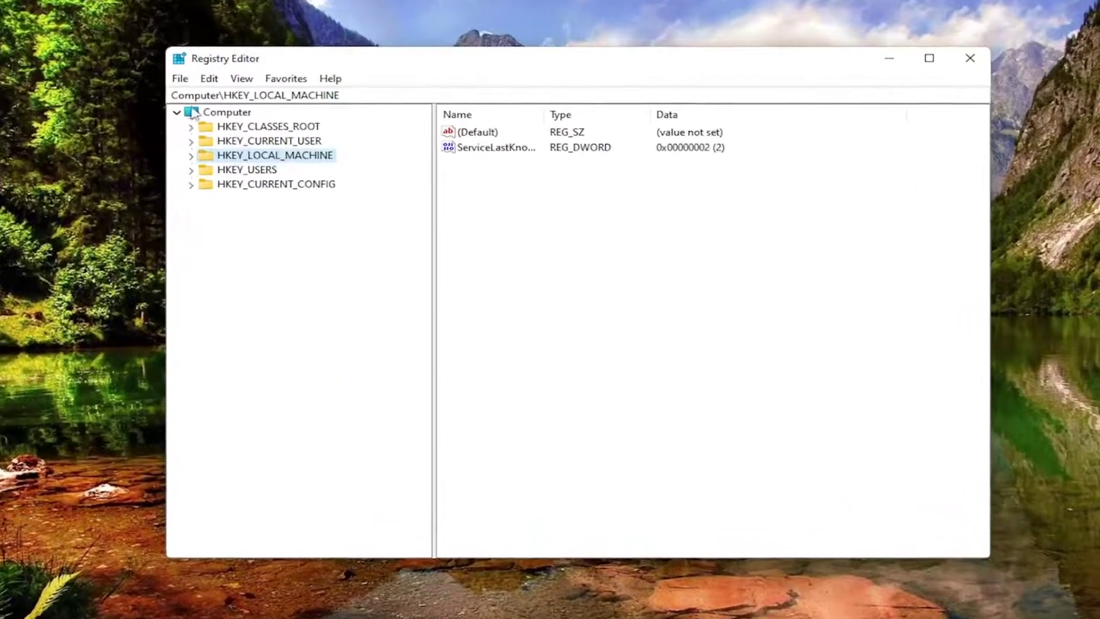
pyautogui.click(268, 107)
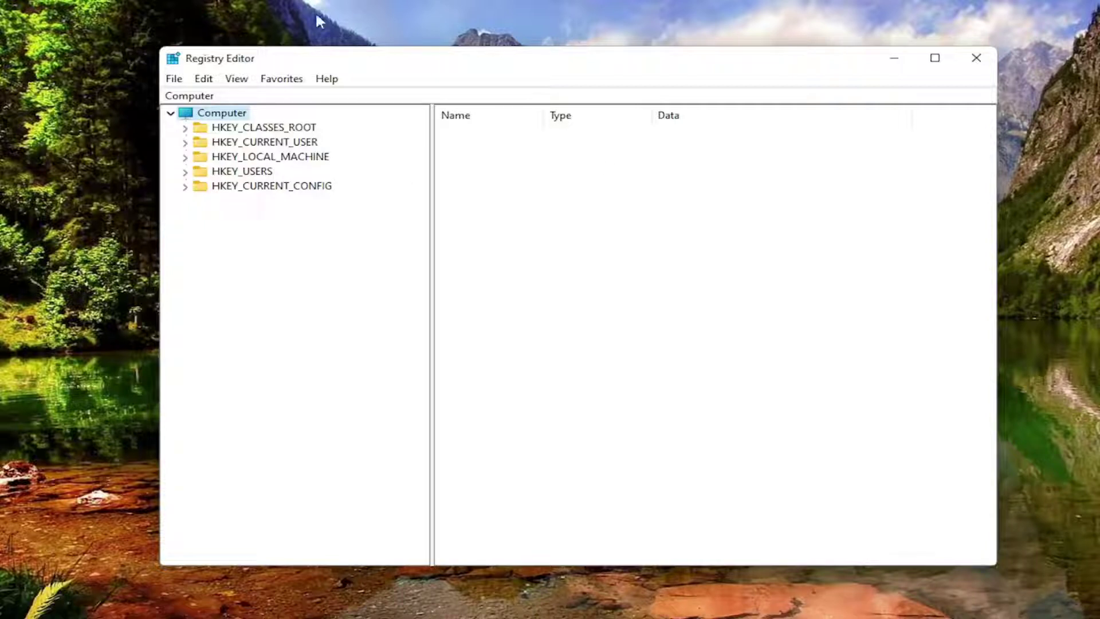
# Step: Start a File > Export of the registry, then cancel it without saving
pyautogui.click(174, 78)
pyautogui.click(199, 115)
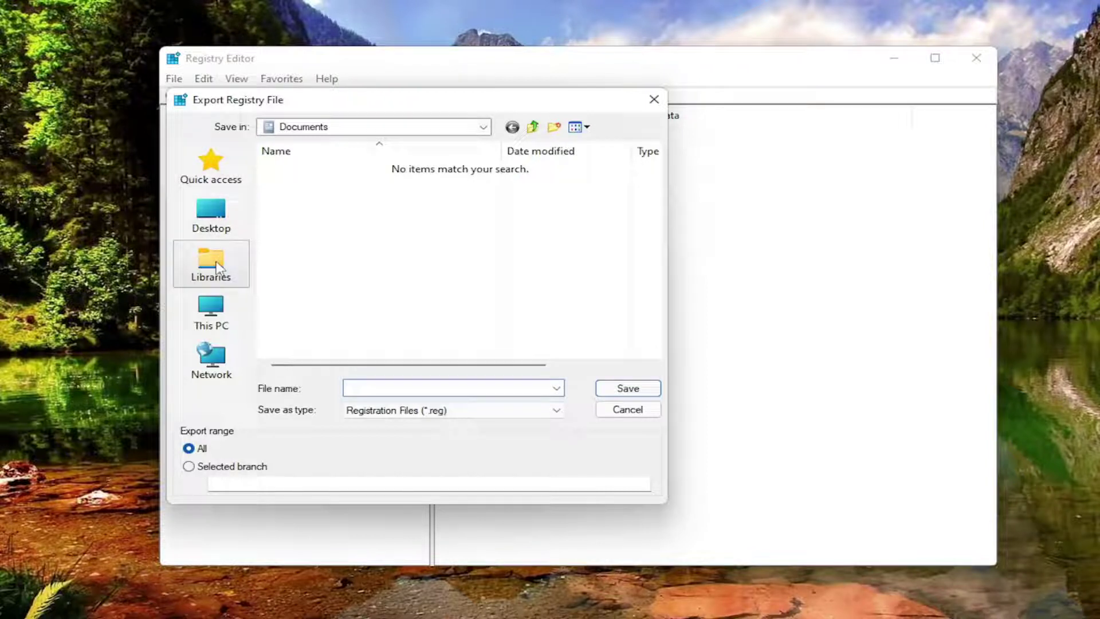
pyautogui.click(615, 412)
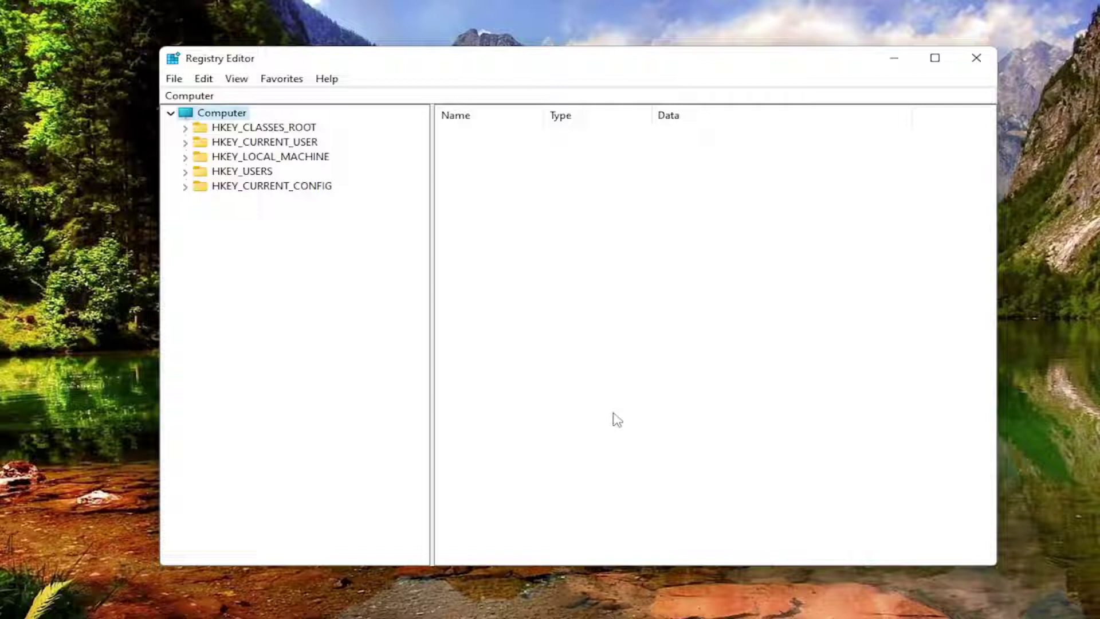
# Step: Start a File > Import, browse the Desktop folder, then cancel it
pyautogui.click(175, 80)
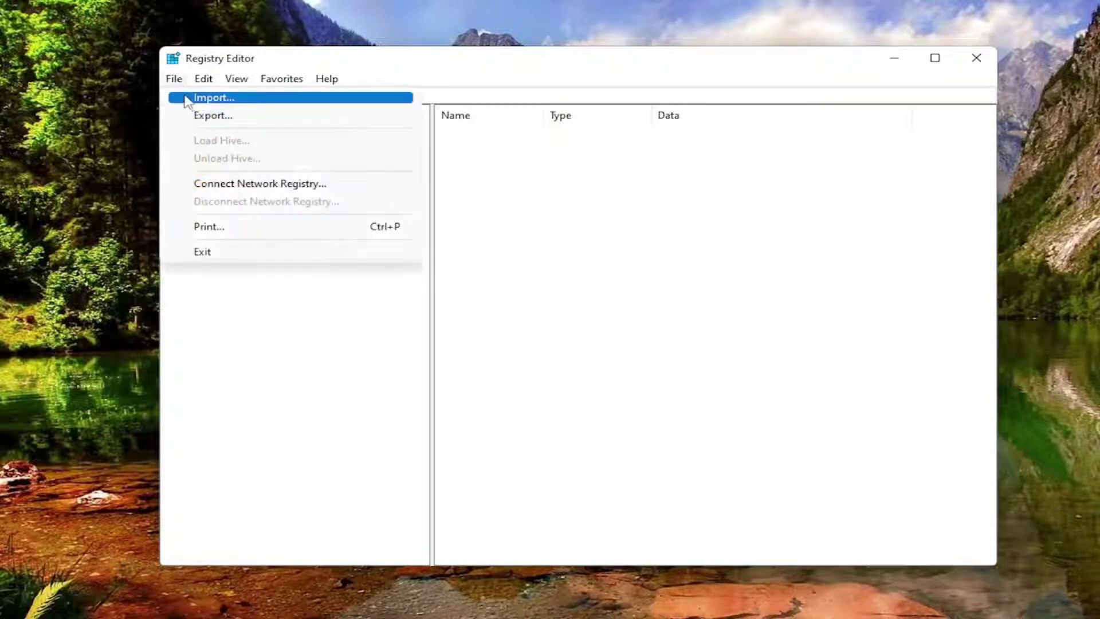
pyautogui.click(189, 96)
pyautogui.click(236, 230)
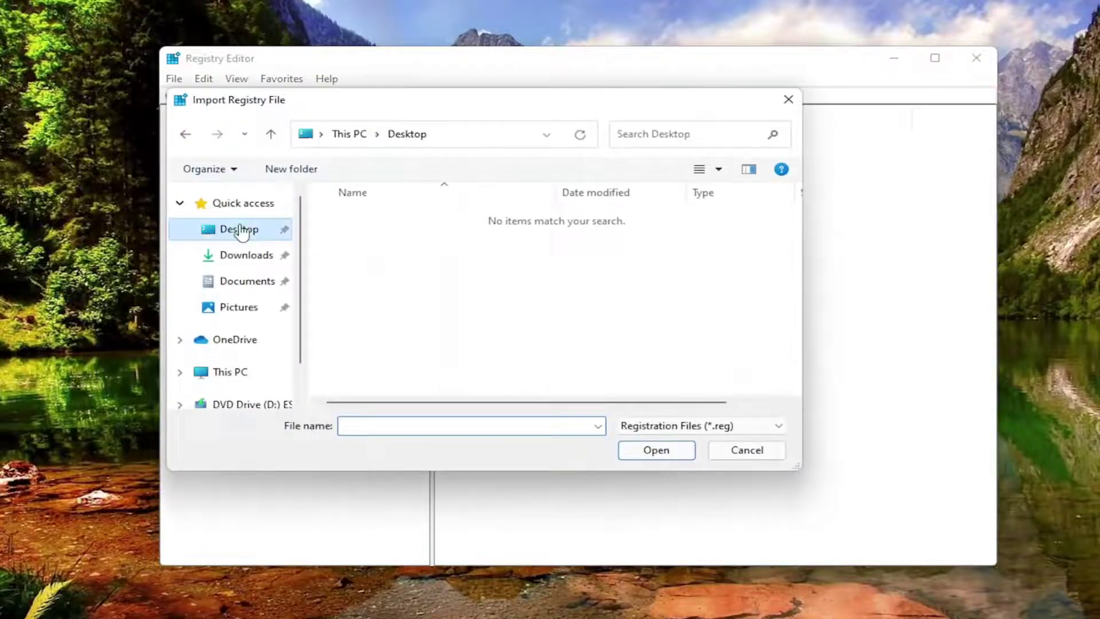
pyautogui.click(750, 454)
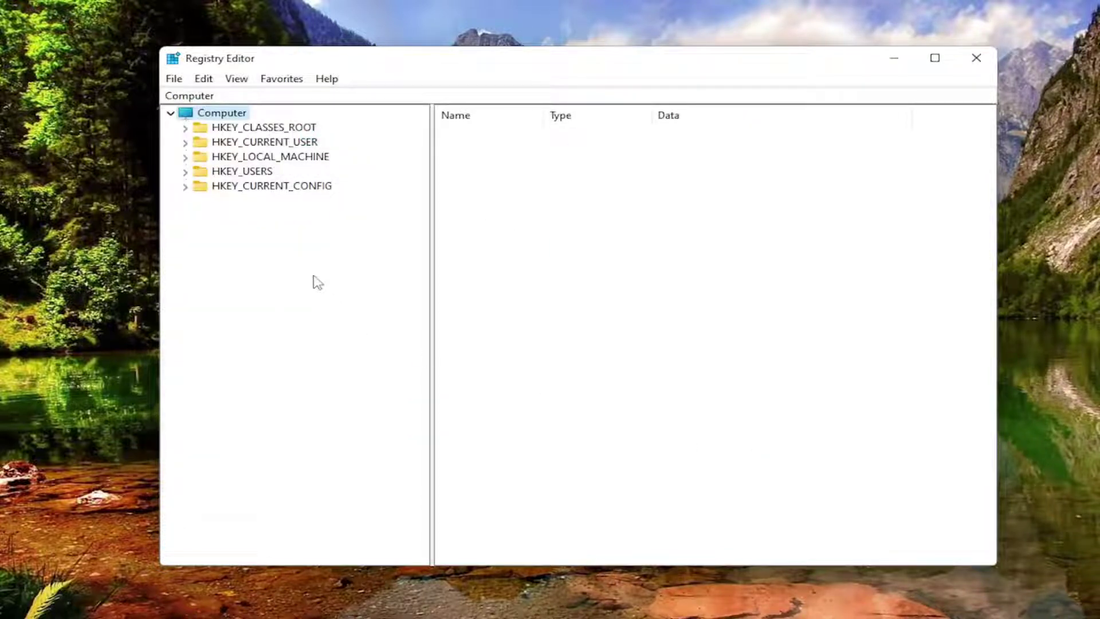
# Step: Navigate to HKEY_LOCAL_MACHINE\SYSTEM\CurrentControlSet\Services and select the DoSvc key
pyautogui.doubleClick(272, 159)
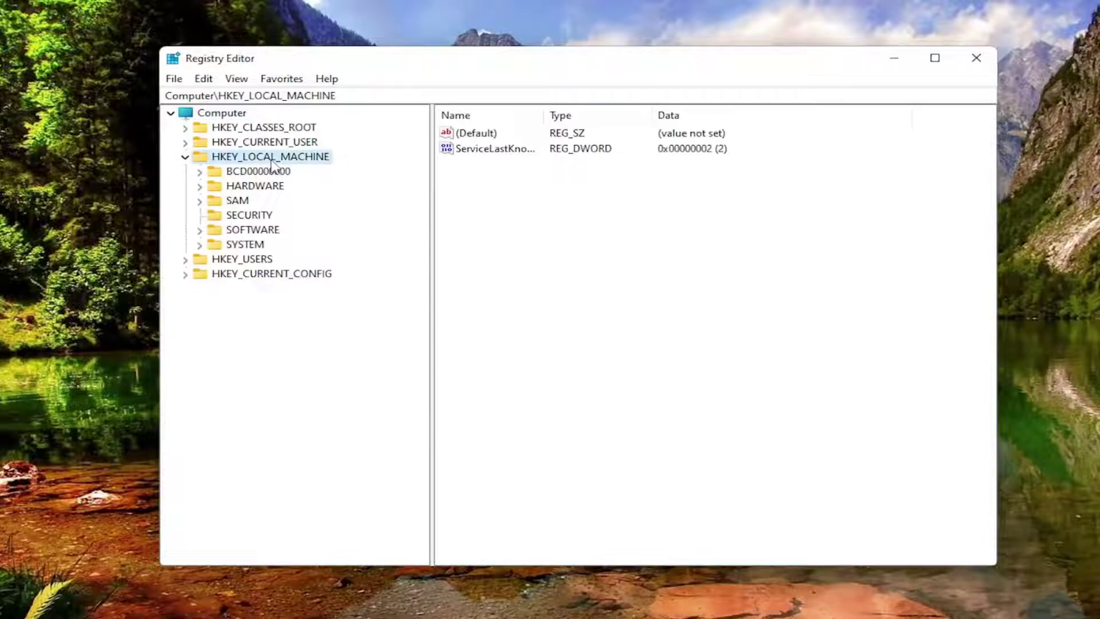
pyautogui.doubleClick(241, 247)
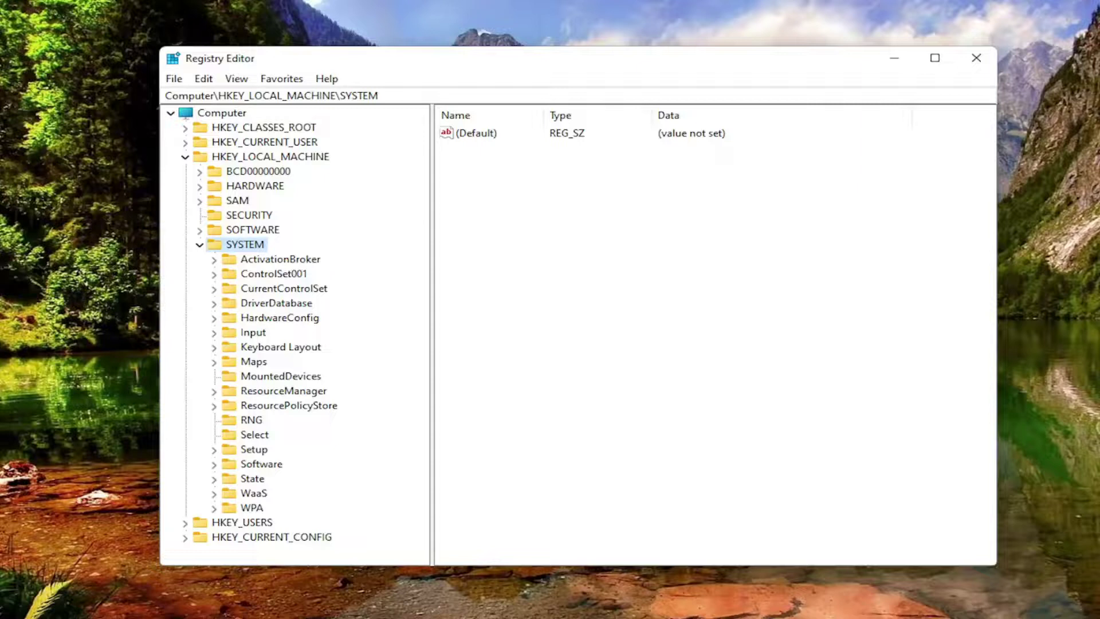
pyautogui.doubleClick(260, 290)
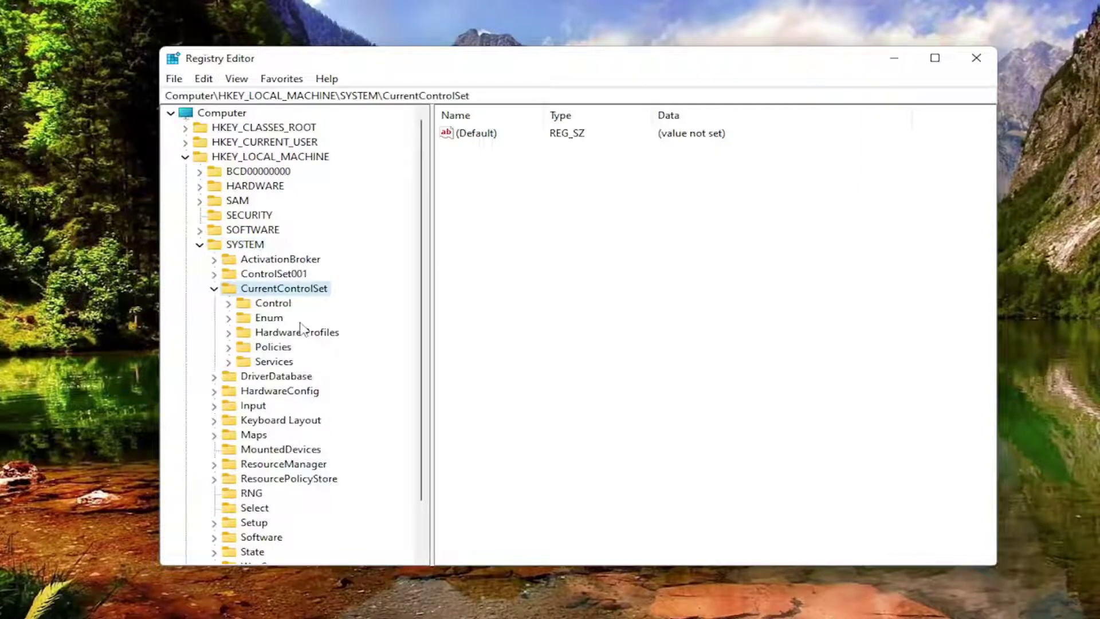
pyautogui.doubleClick(265, 362)
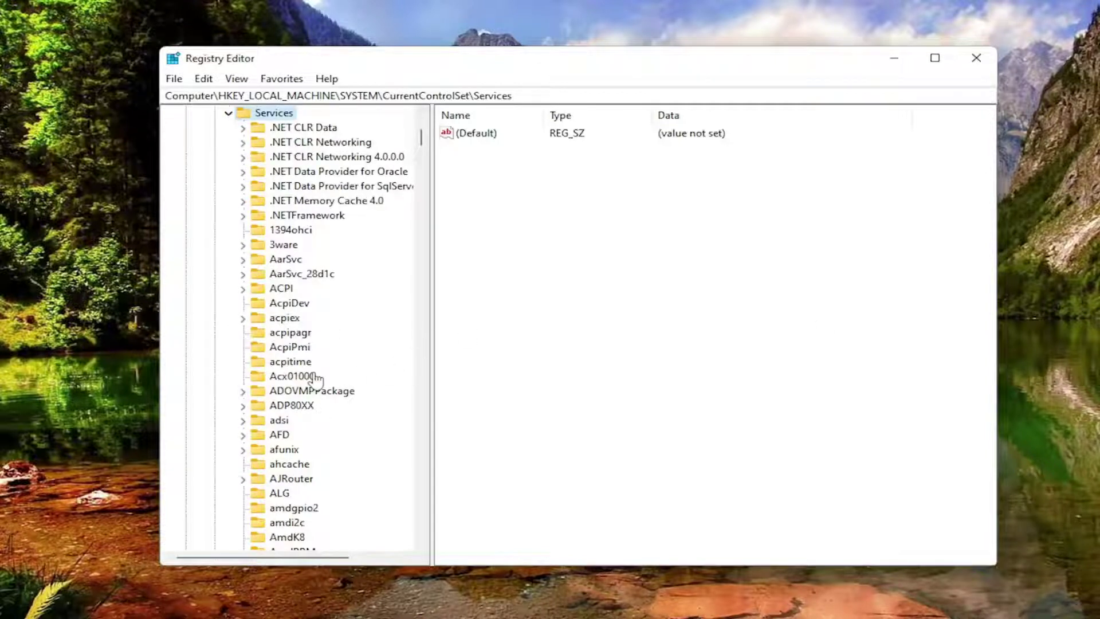
pyautogui.scroll(-7, 298, 395)
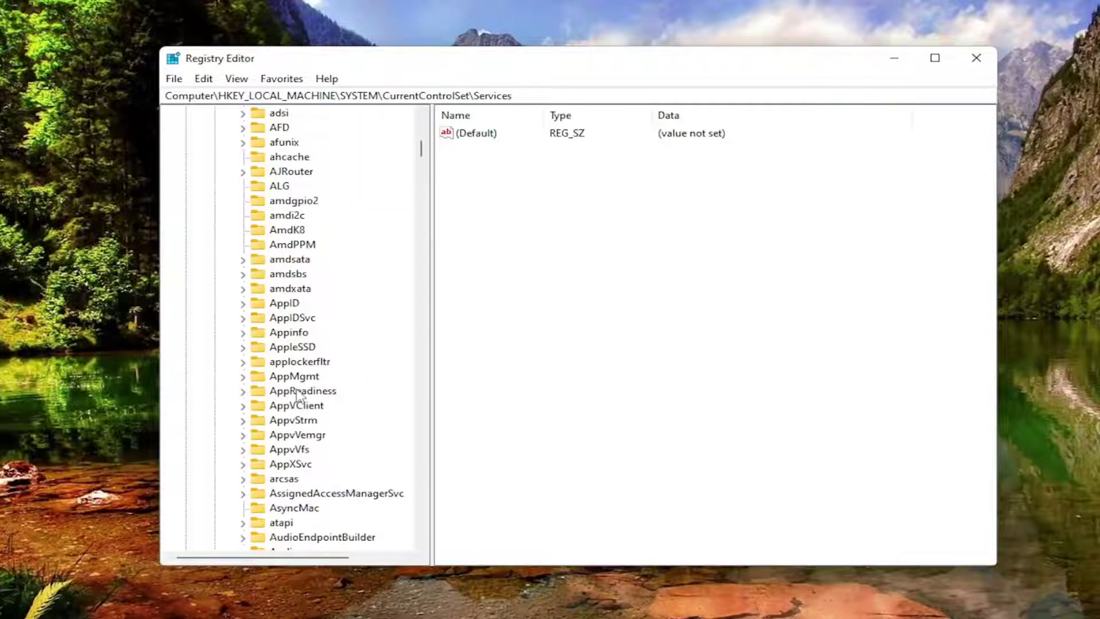
pyautogui.scroll(-17, 297, 395)
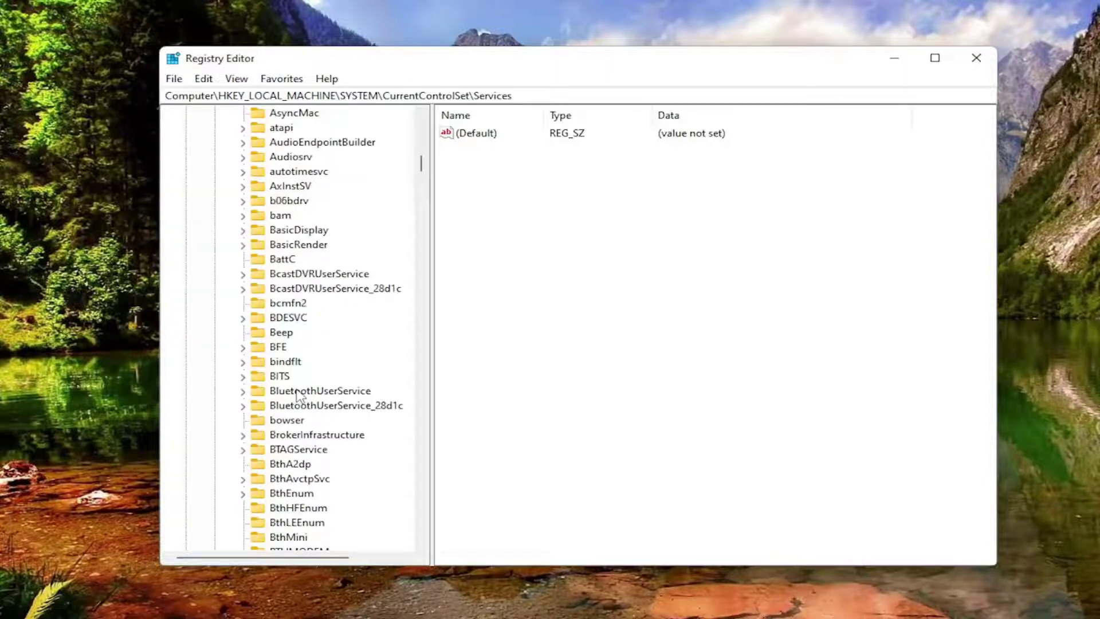
pyautogui.scroll(-14, 298, 395)
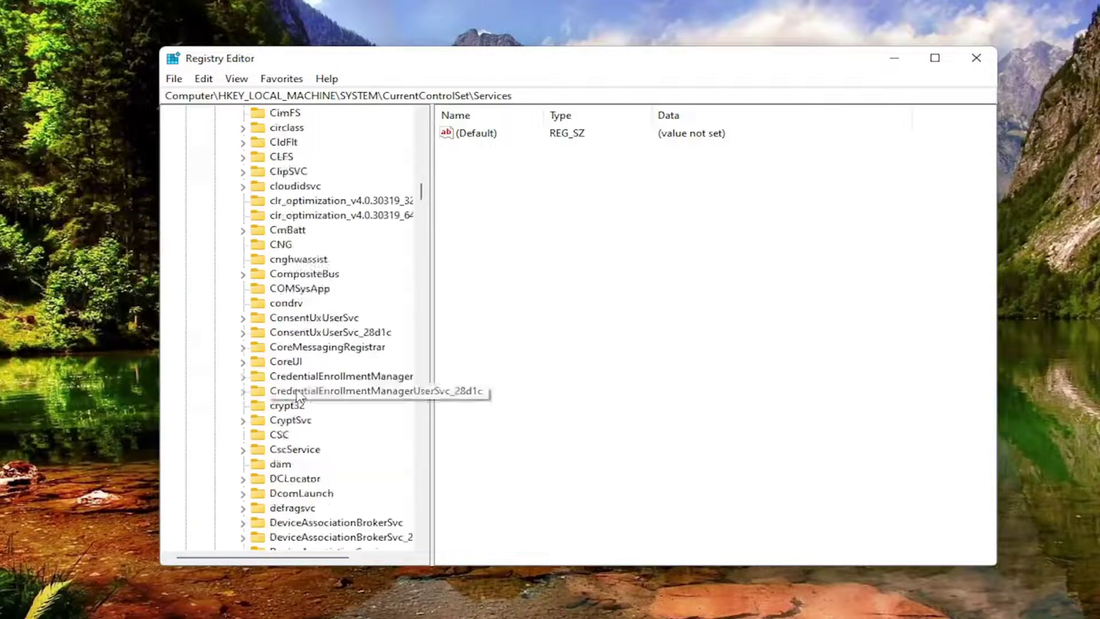
pyautogui.scroll(-3, 276, 444)
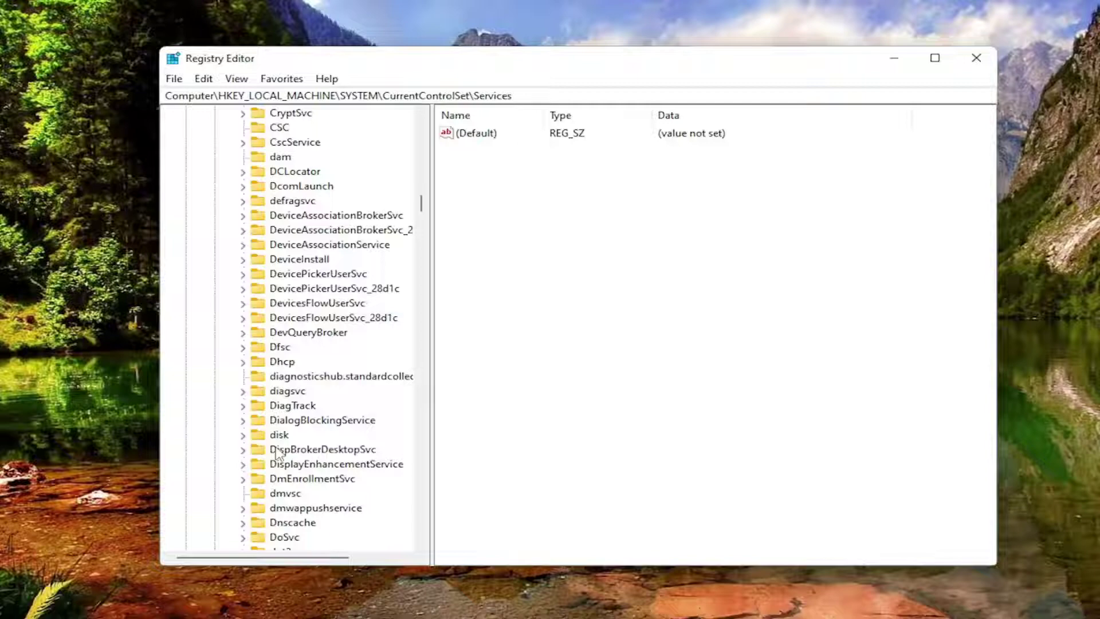
pyautogui.click(285, 494)
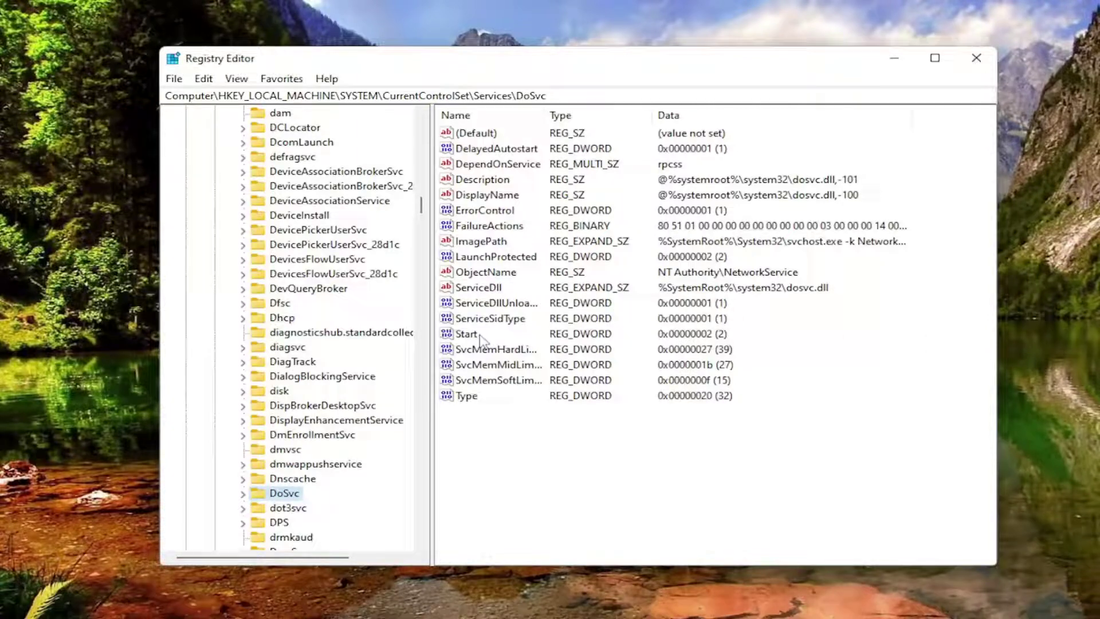
# Step: Change the DoSvc Start DWORD value data from 2 to 4
pyautogui.doubleClick(464, 335)
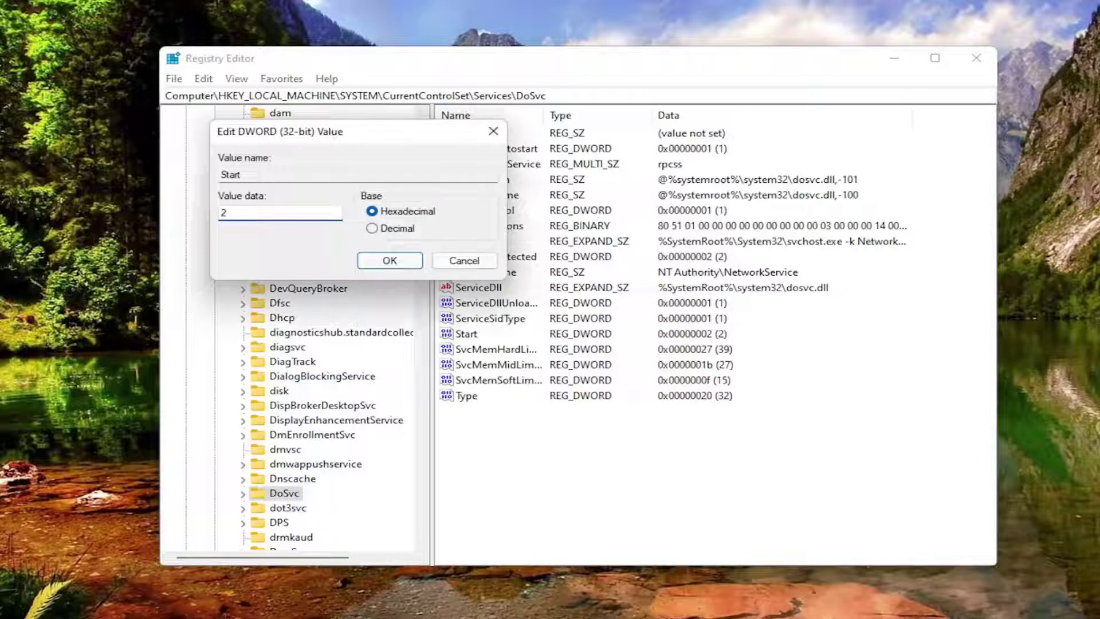
pyautogui.write('4')
pyautogui.click(406, 262)
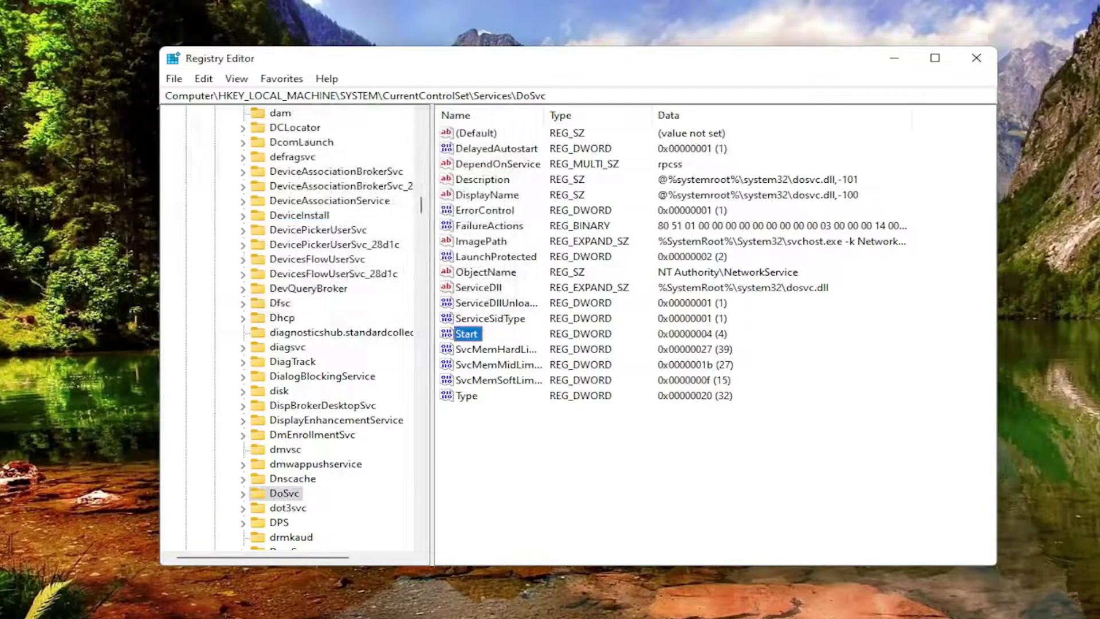
# Step: Collapse Services, CurrentControlSet, ControlSet001, SYSTEM and HKEY_LOCAL_MACHINE back to Computer
pyautogui.scroll(20, 317, 258)
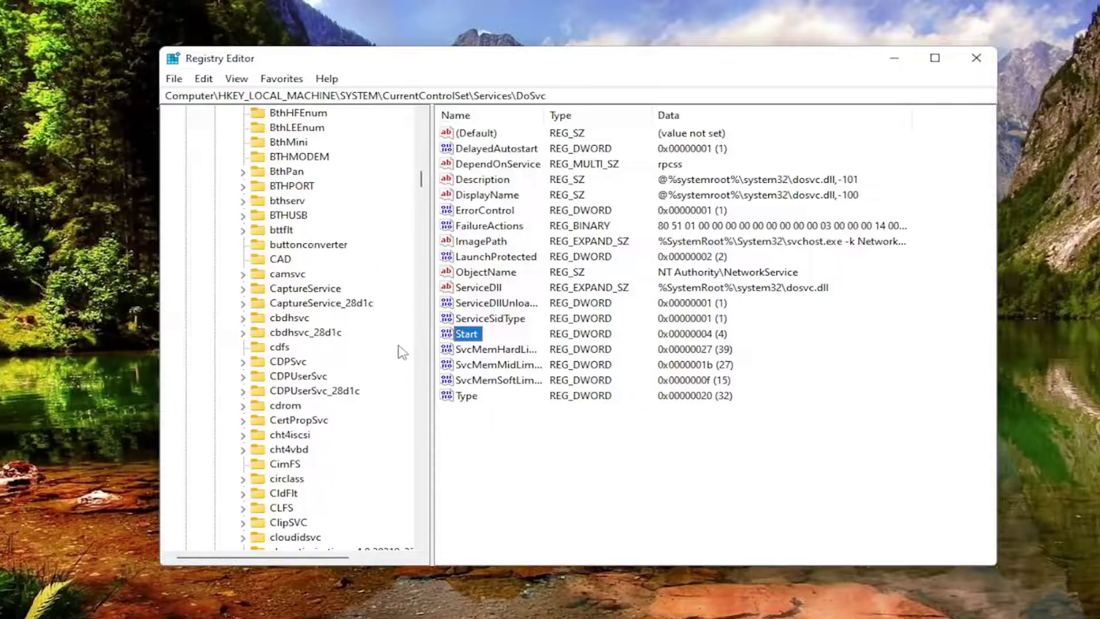
pyautogui.scroll(20, 317, 258)
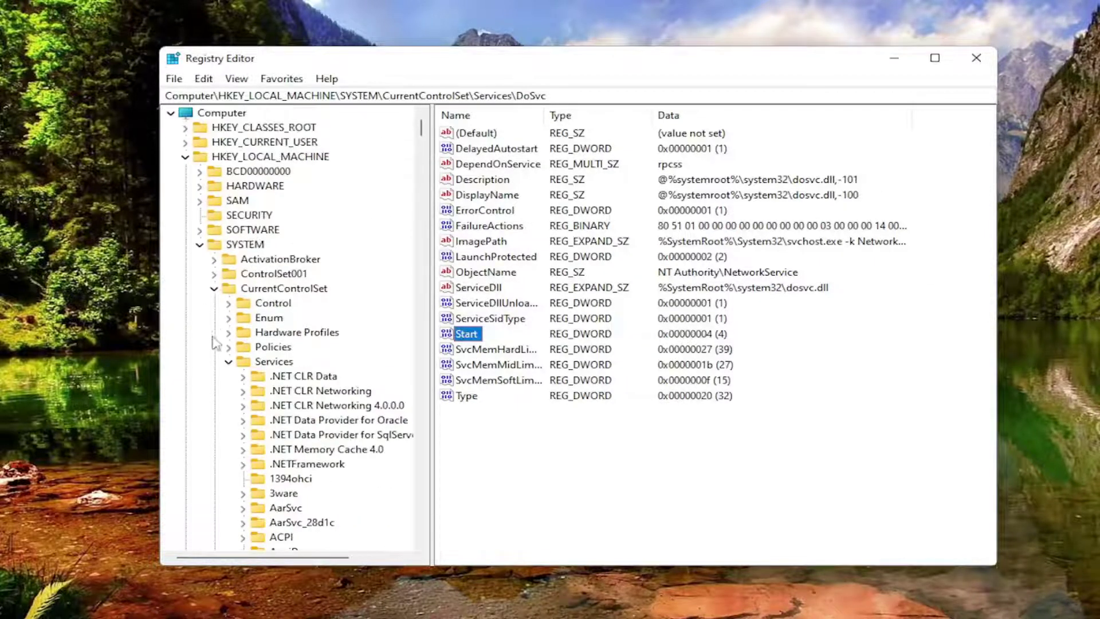
pyautogui.click(229, 362)
pyautogui.click(214, 274)
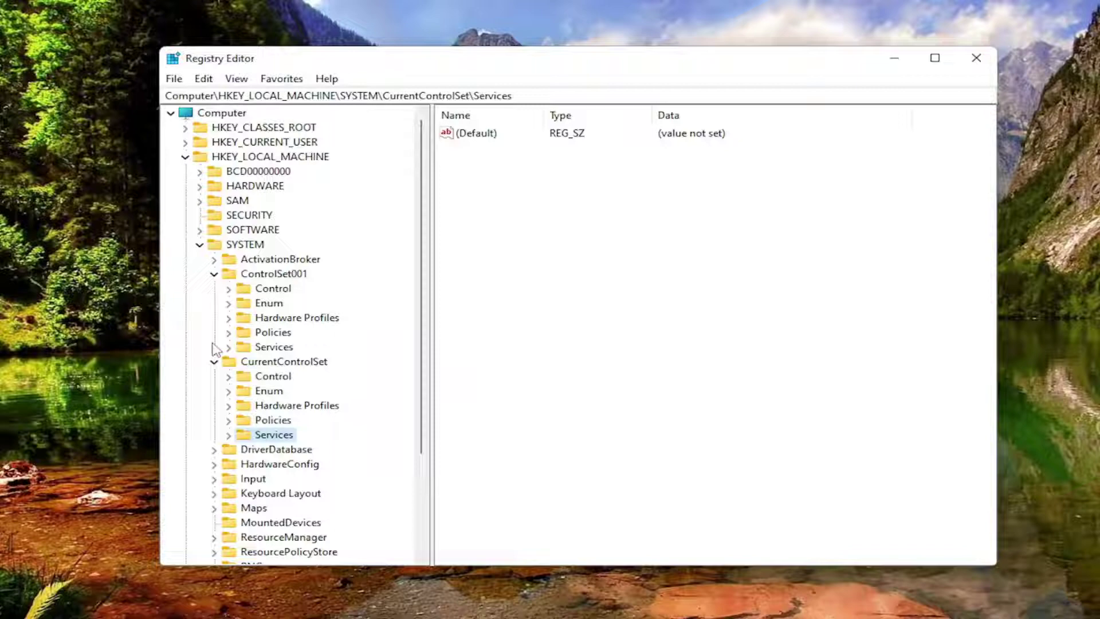
pyautogui.click(213, 362)
pyautogui.click(213, 274)
pyautogui.click(199, 244)
pyautogui.click(185, 156)
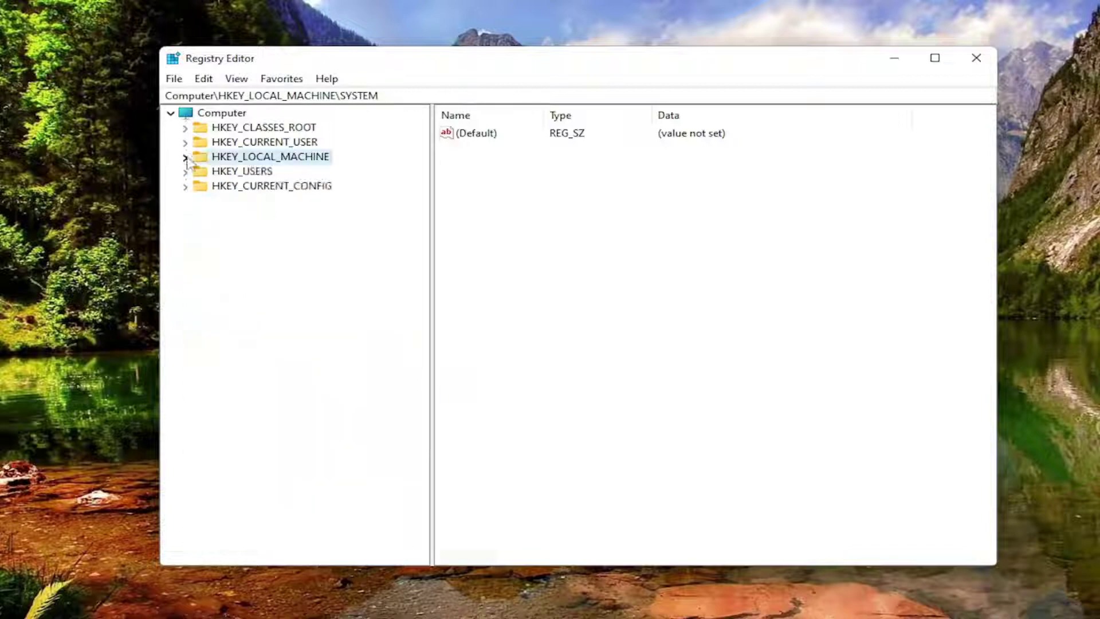
pyautogui.click(216, 113)
# Step: Close Registry Editor and bring up the Start button's quick system menu
pyautogui.click(975, 57)
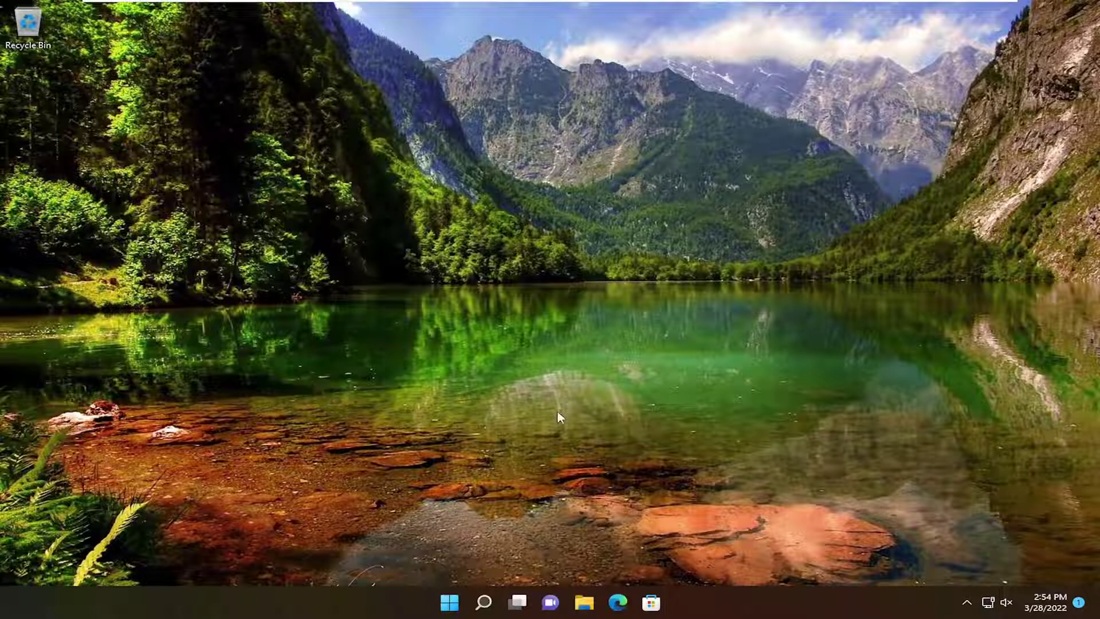
pyautogui.rightClick(449, 601)
pyautogui.moveTo(466, 545)
# Step: Search Windows for 'services' and launch the Services app
pyautogui.click(484, 602)
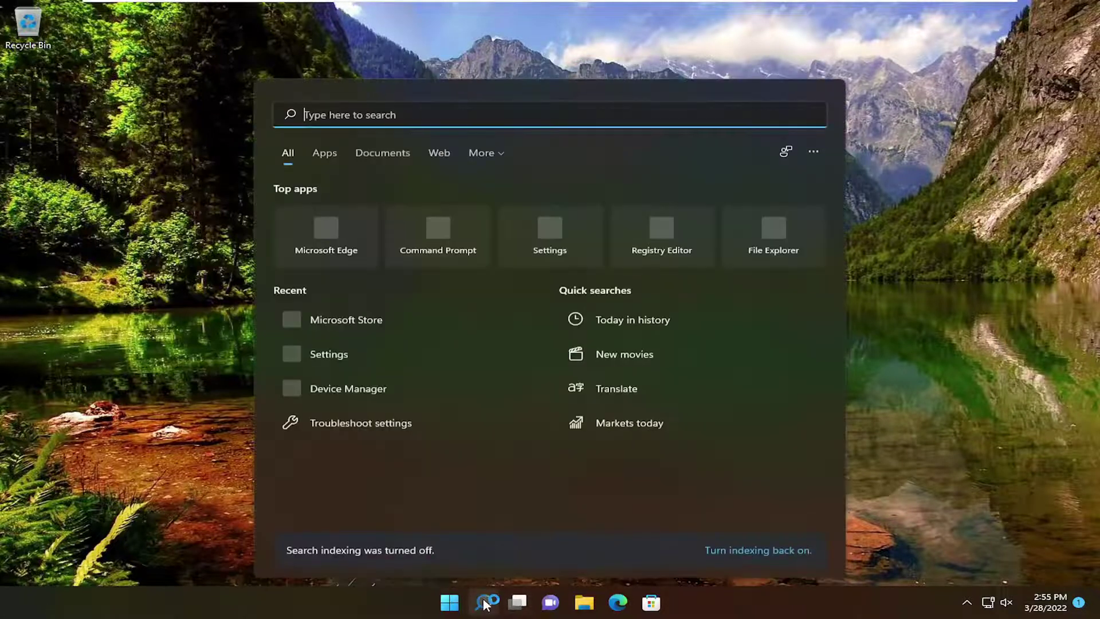
pyautogui.write('services')
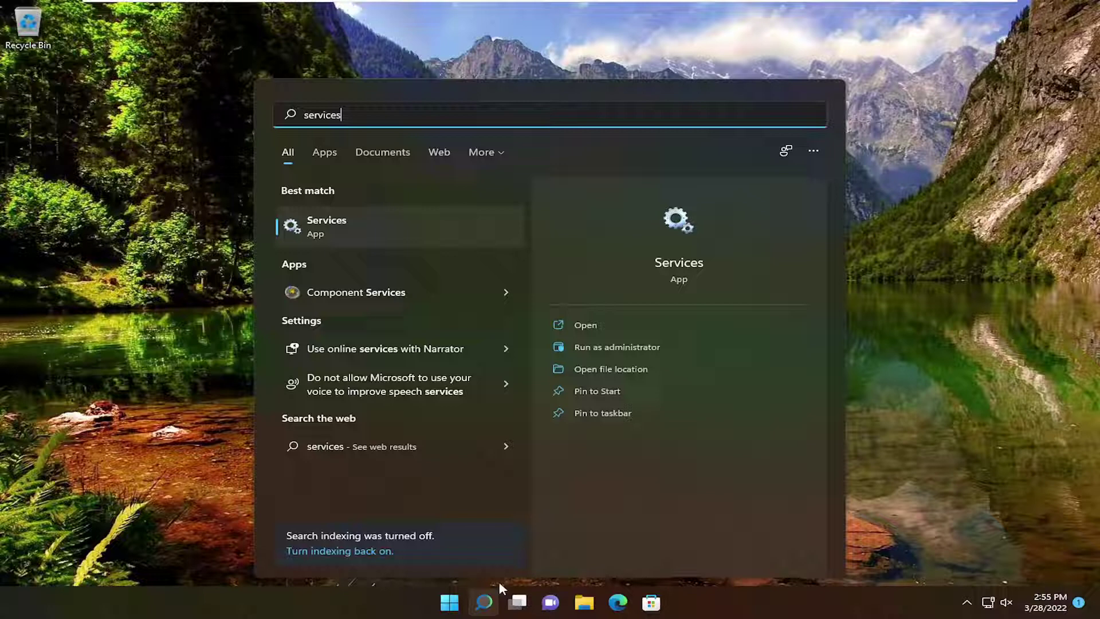
pyautogui.click(369, 230)
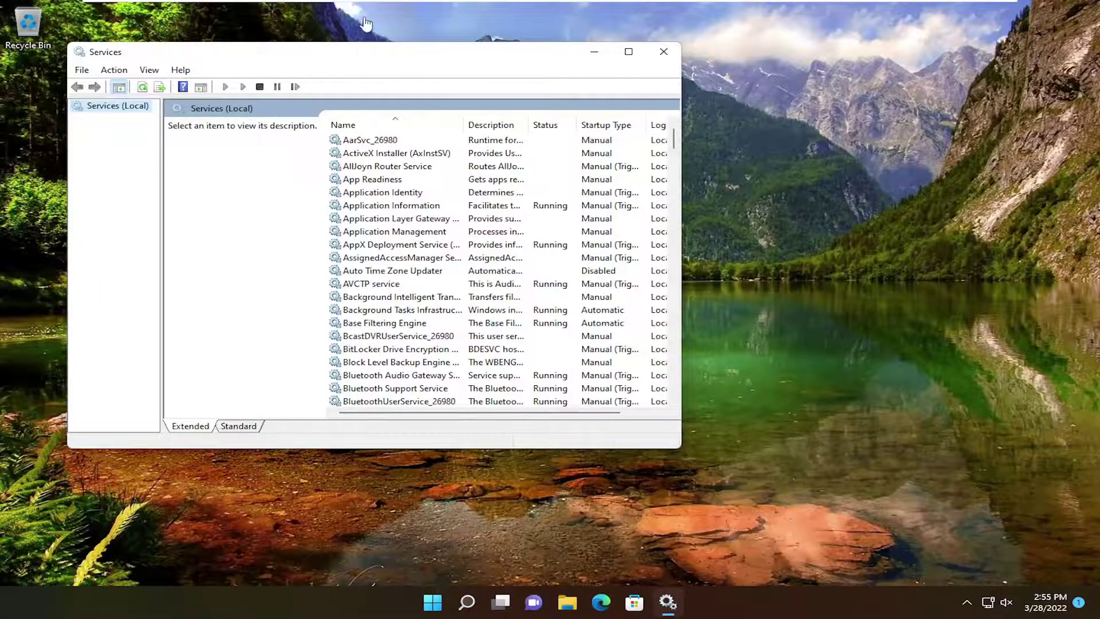
# Step: Move and enlarge the Services window, widen the Name column, and select Delivery Optimization
pyautogui.moveTo(392, 53); pyautogui.dragTo(486, 42)
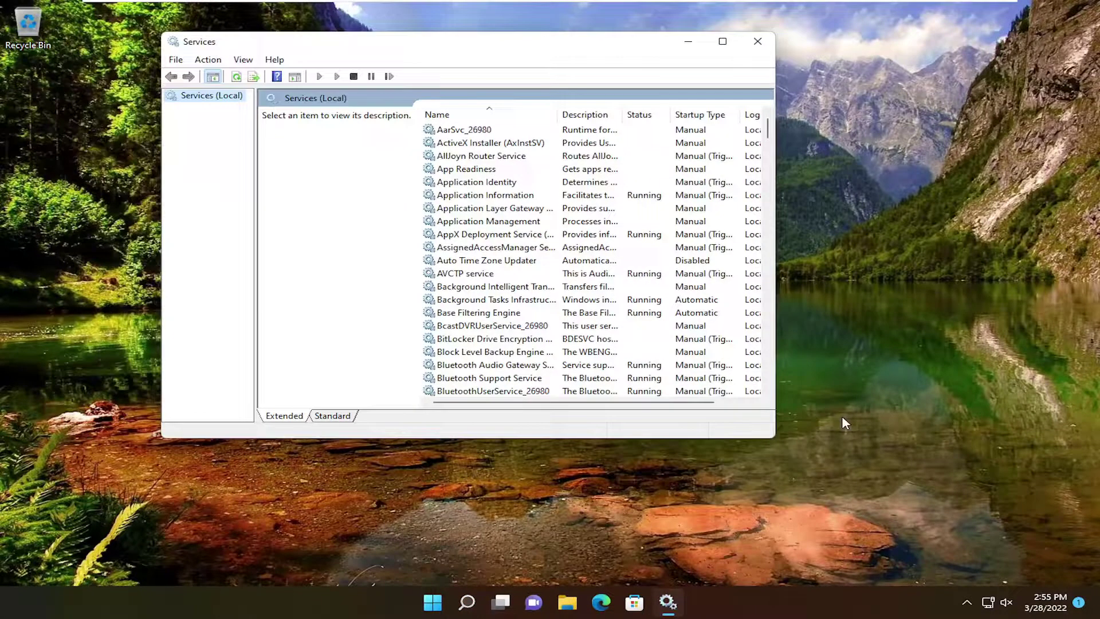
pyautogui.moveTo(774, 440); pyautogui.dragTo(919, 500)
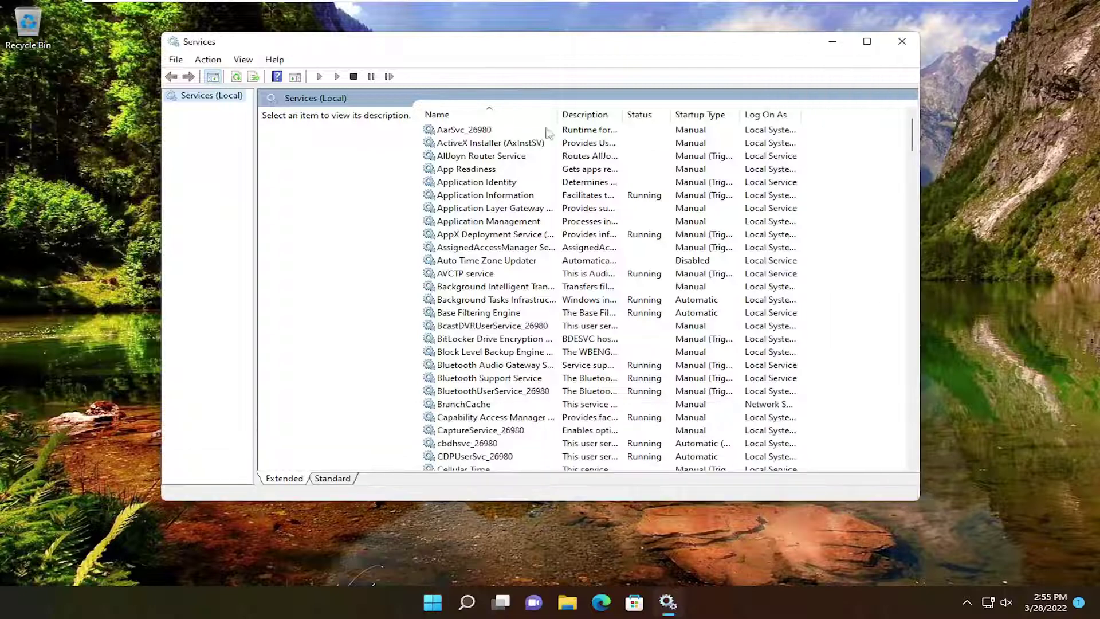
pyautogui.moveTo(557, 114); pyautogui.dragTo(629, 120)
pyautogui.scroll(-10, 500, 360)
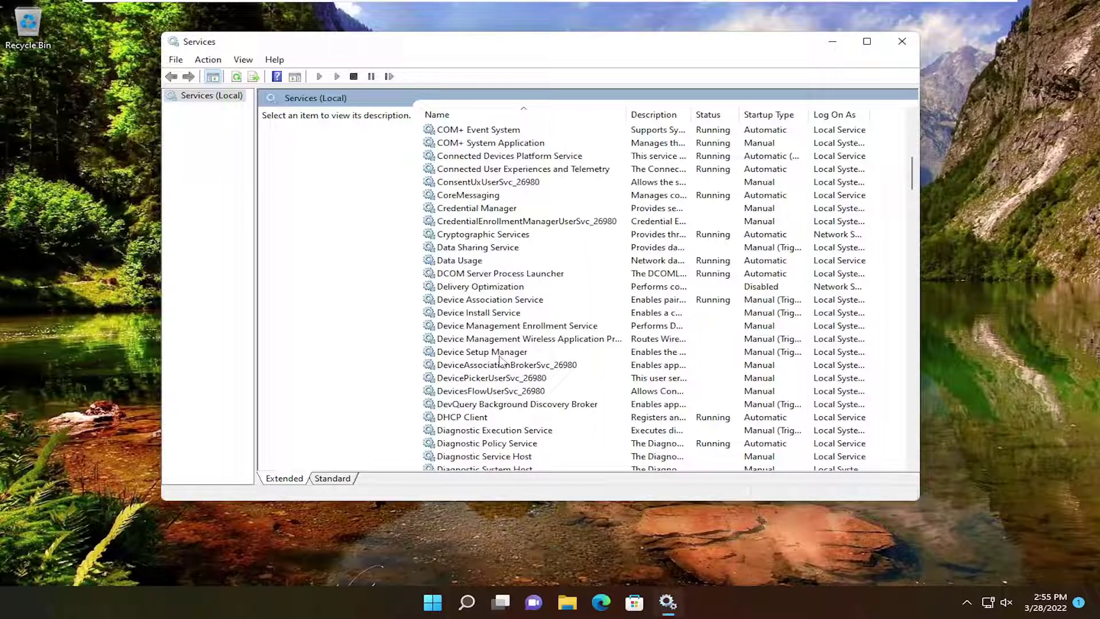
pyautogui.click(481, 289)
# Step: Set Delivery Optimization's startup type to Disabled, apply, and dismiss 'Access is denied'
pyautogui.doubleClick(475, 289)
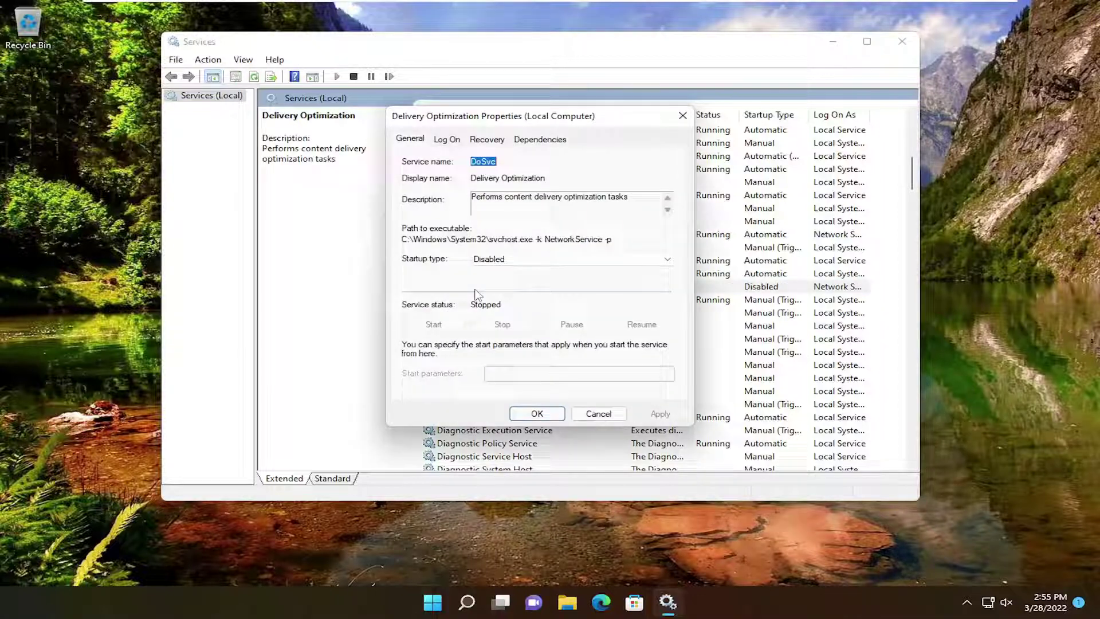
pyautogui.click(486, 261)
pyautogui.click(486, 261)
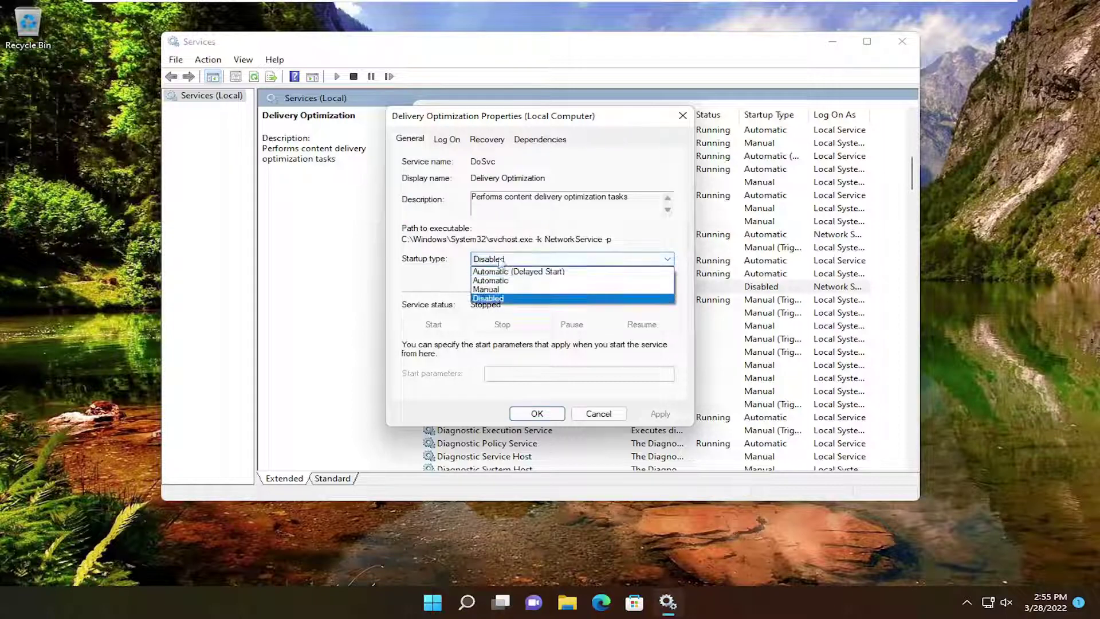
pyautogui.click(485, 299)
pyautogui.click(660, 414)
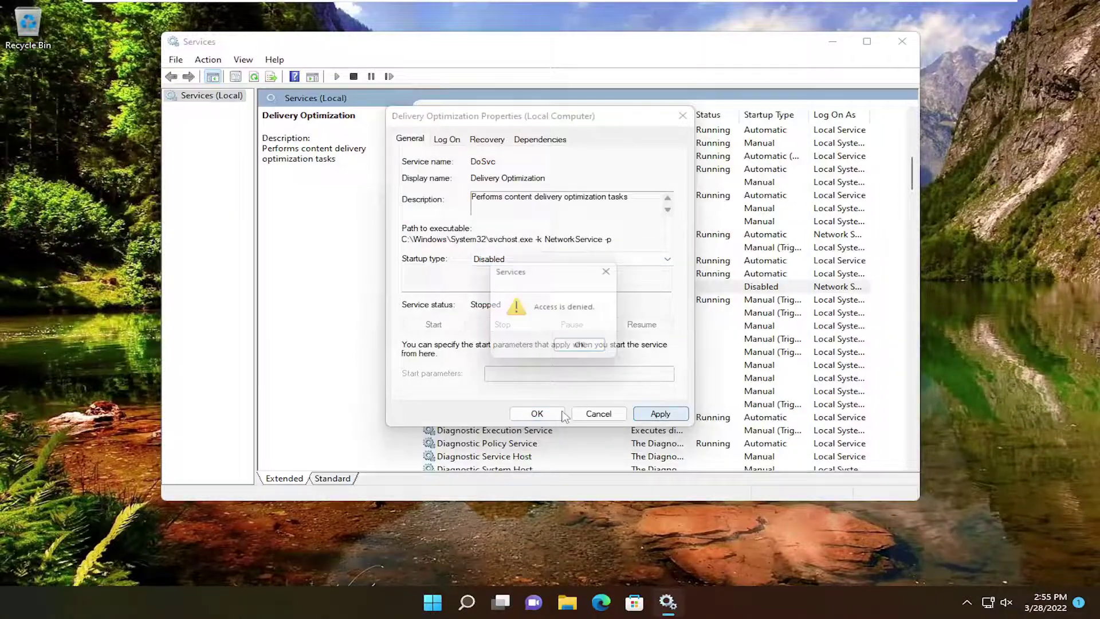
pyautogui.click(579, 350)
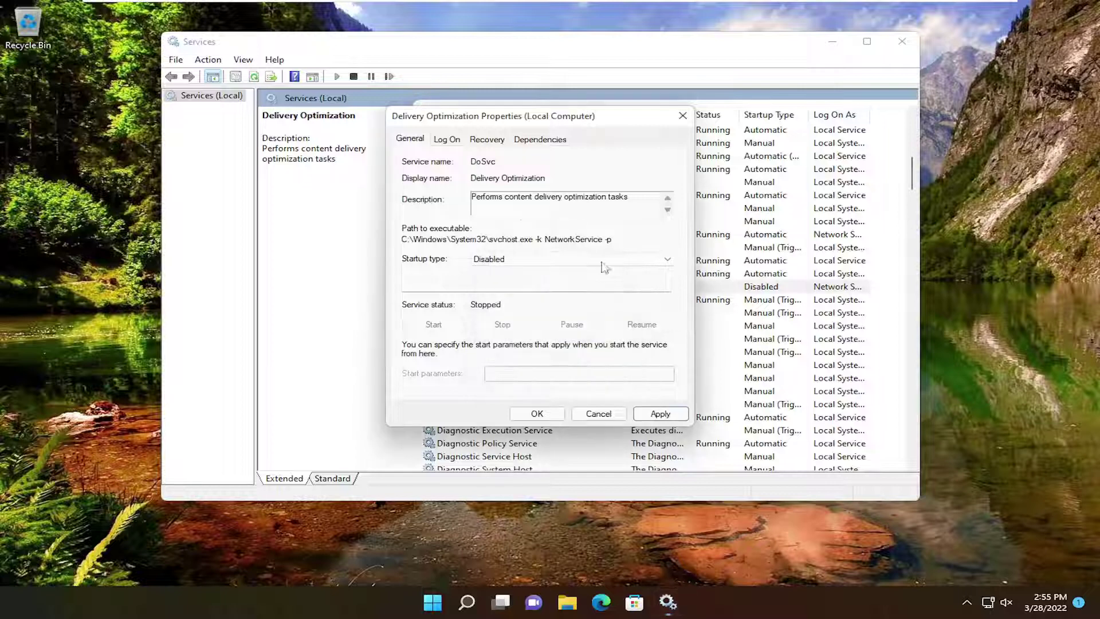
# Step: Confirm with OK, dismiss the second denial, and close the properties and Services window
pyautogui.click(538, 416)
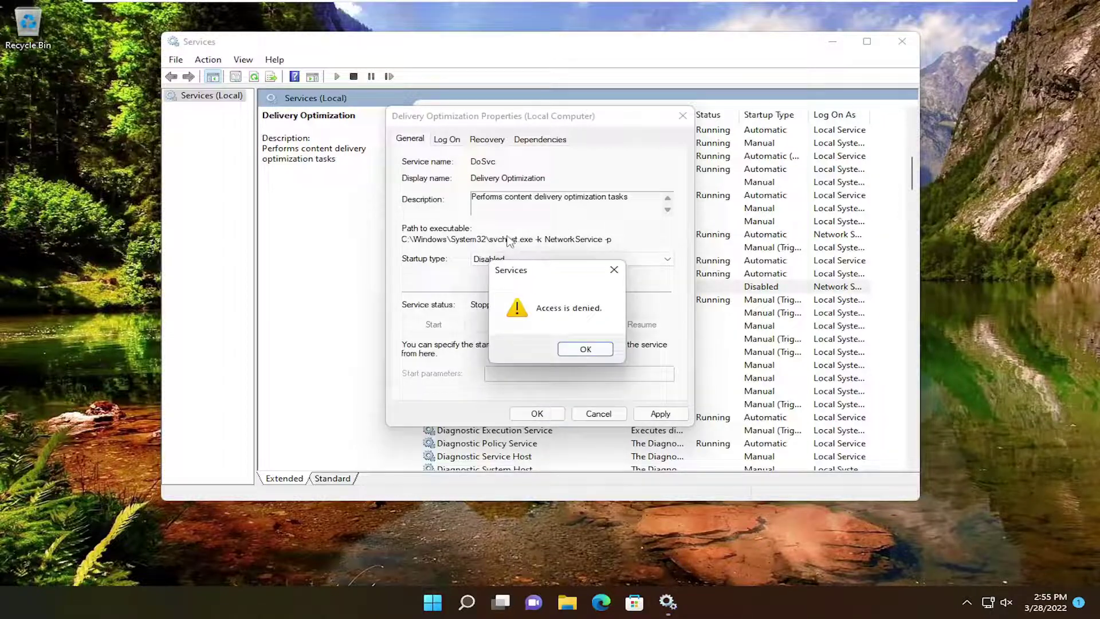
pyautogui.click(571, 349)
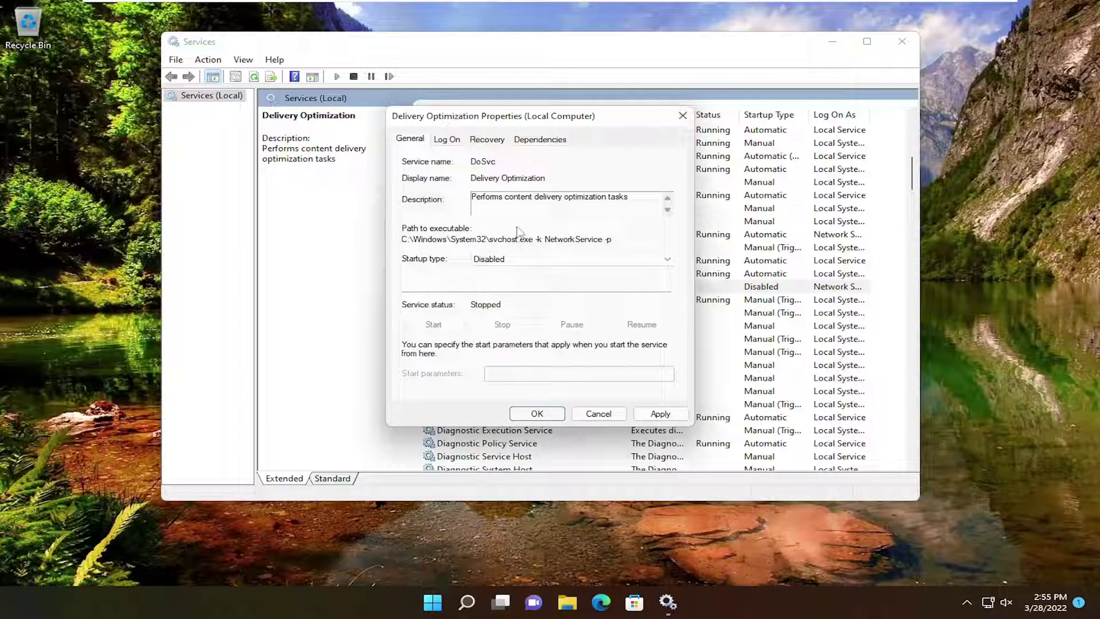
pyautogui.click(683, 116)
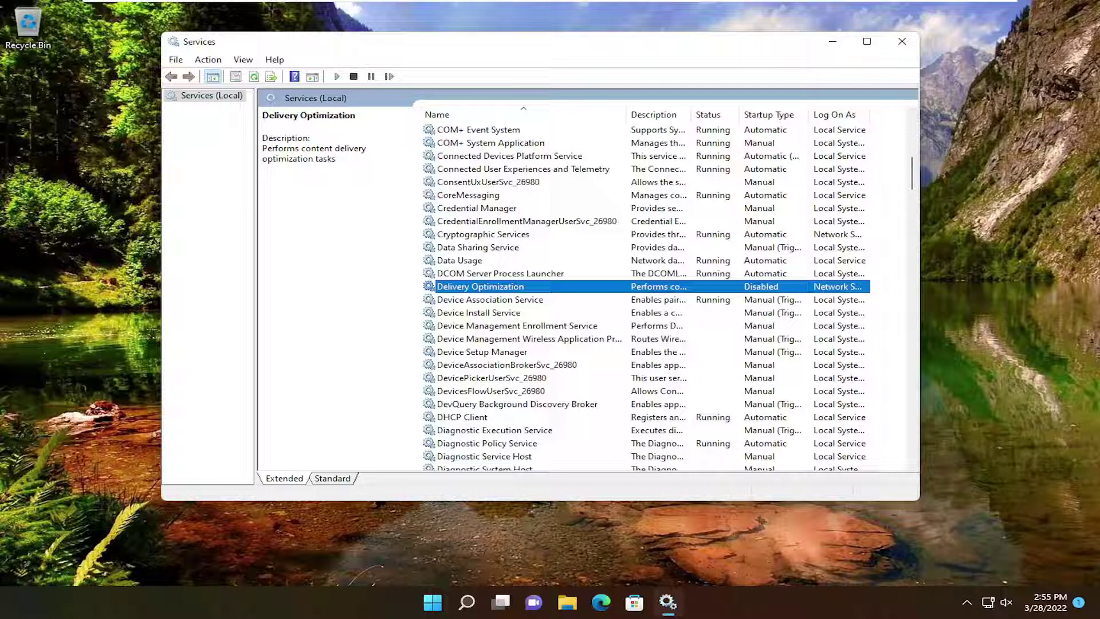
pyautogui.click(902, 40)
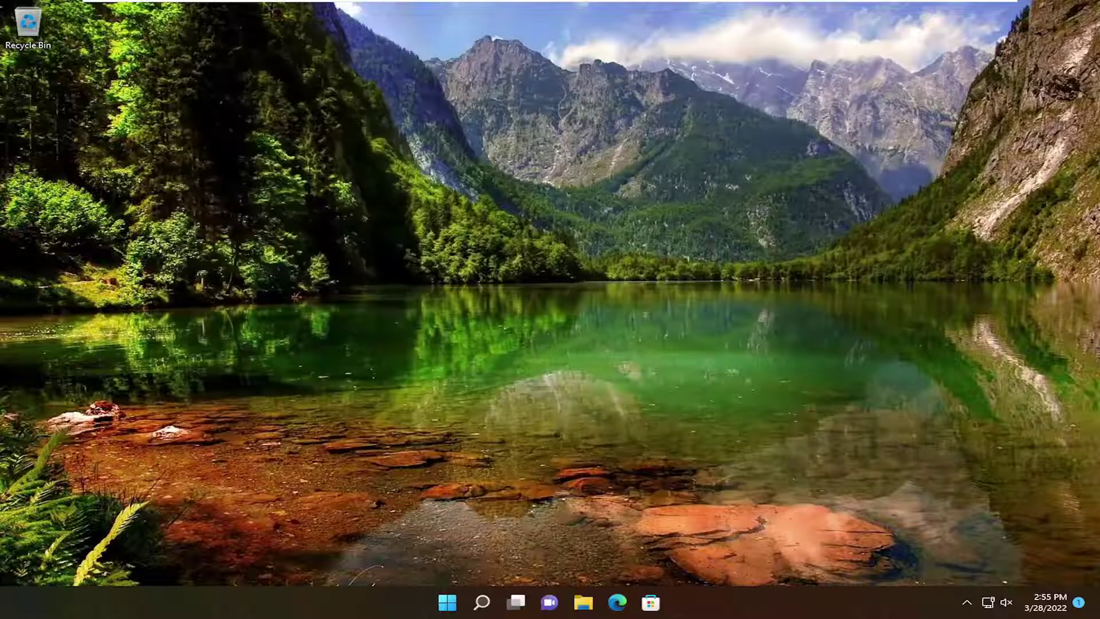